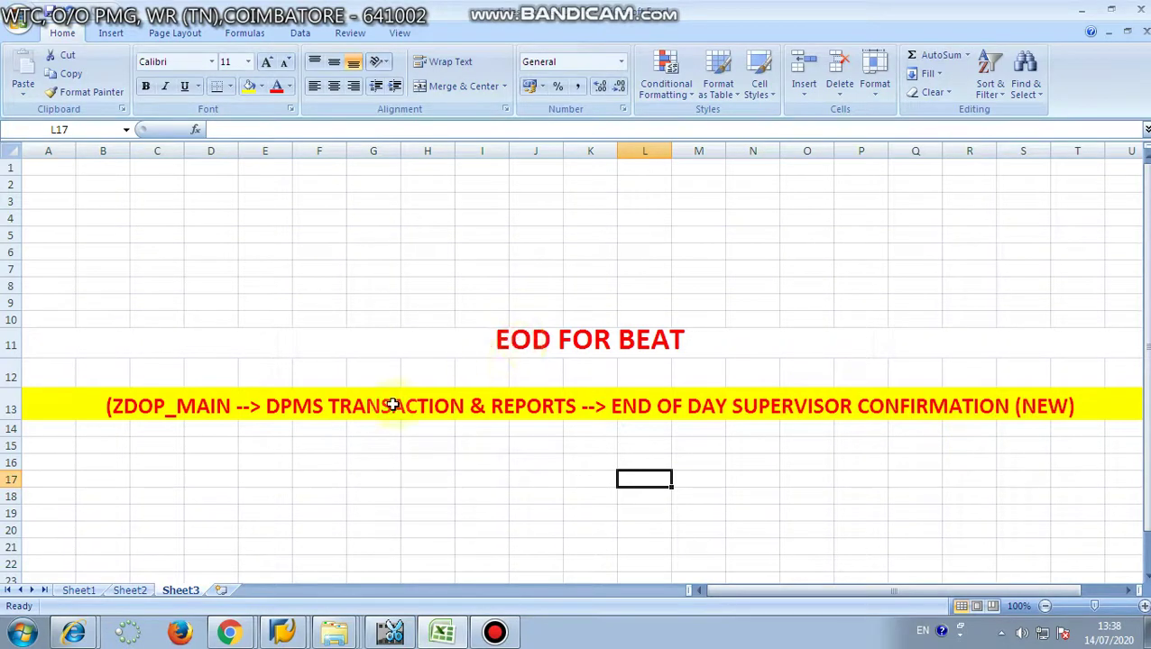
Switch from Excel to SAP and leave the current transaction with /n.
click(1088, 18)
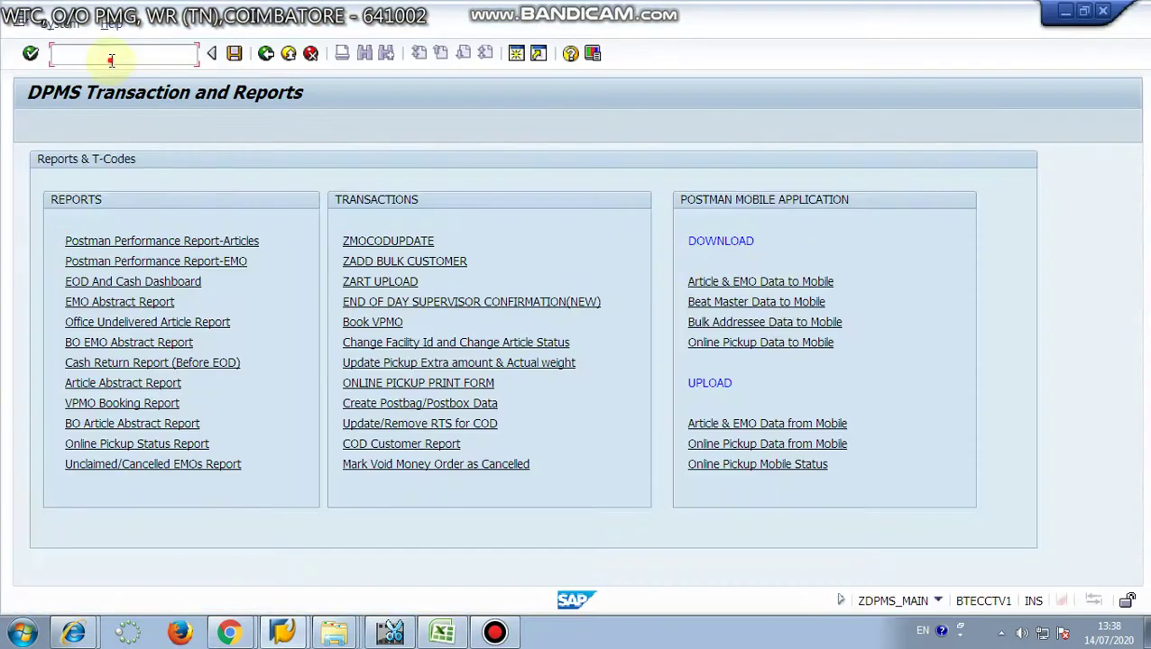
text(/n)
key(Return)
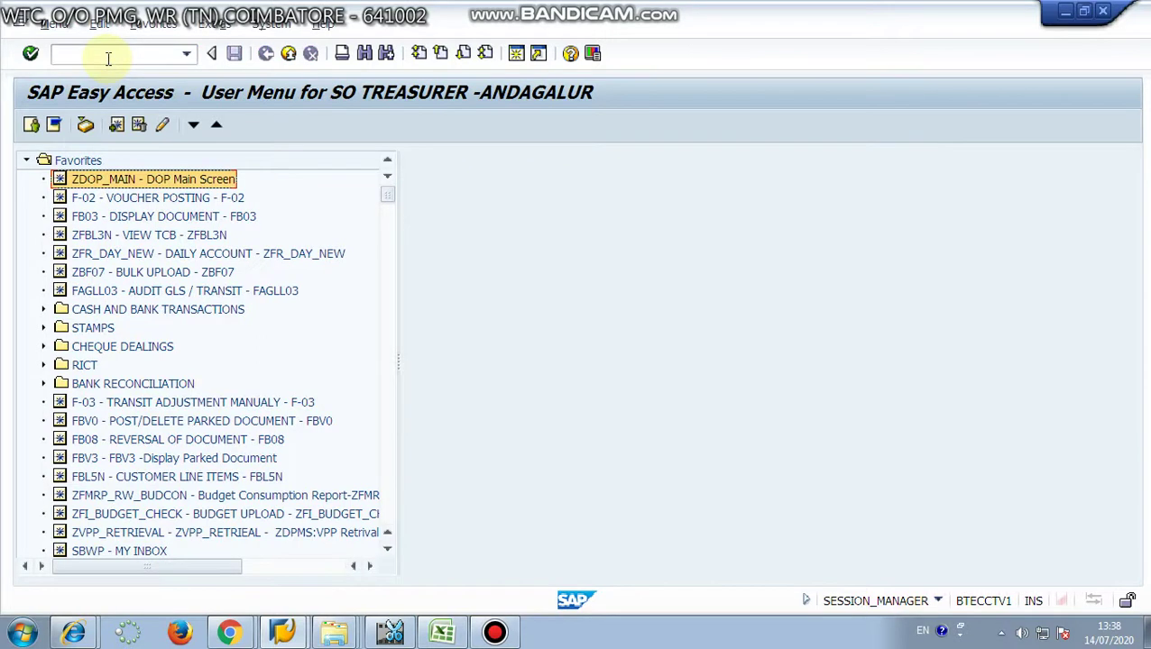
Run transaction ZDOP_MAIN and open END OF DAY SUPERVISOR CONFIRMATION(NEW) from DPMS Transactions & Reports.
click(108, 55)
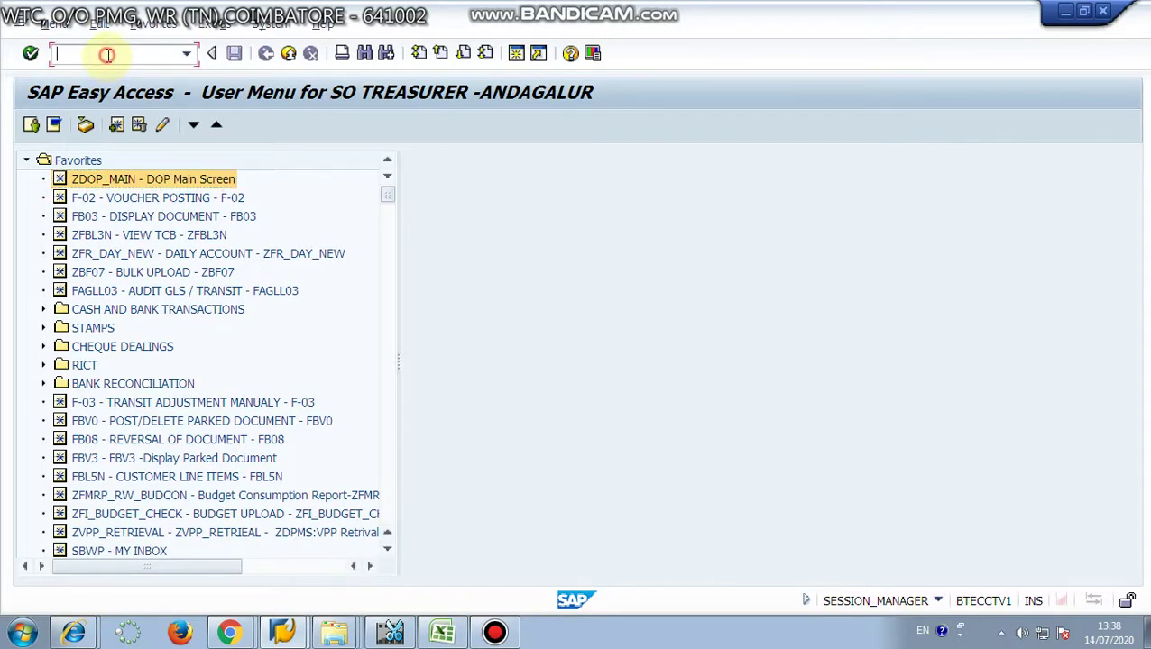
text(ZD)
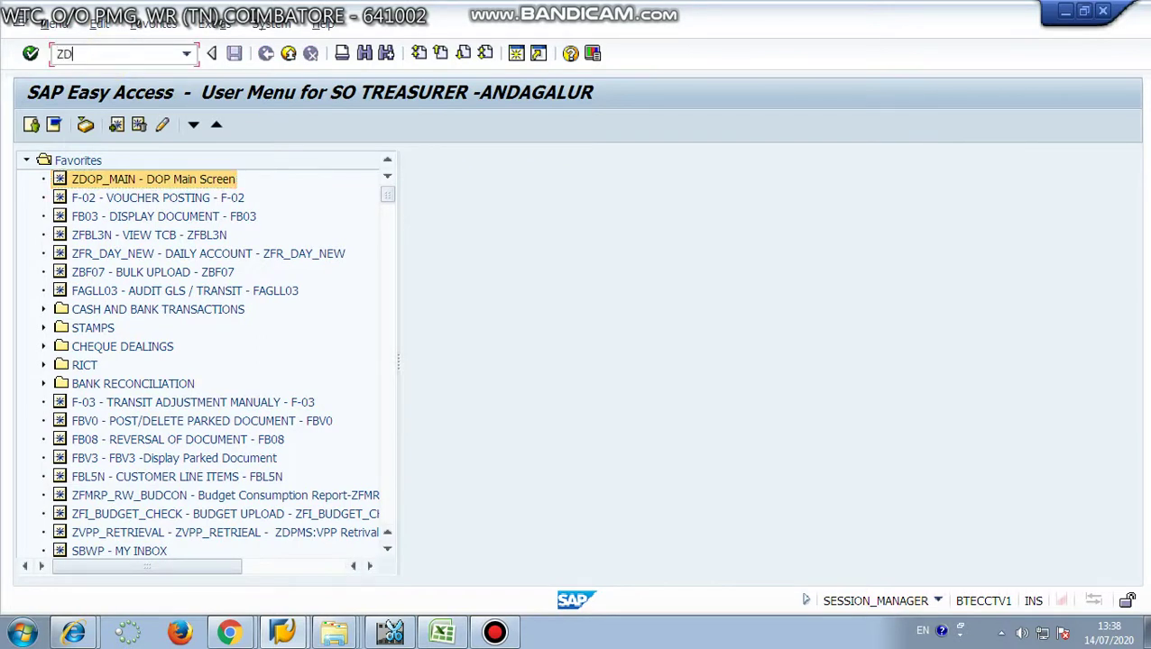
text(OP_MAIN)
key(Return)
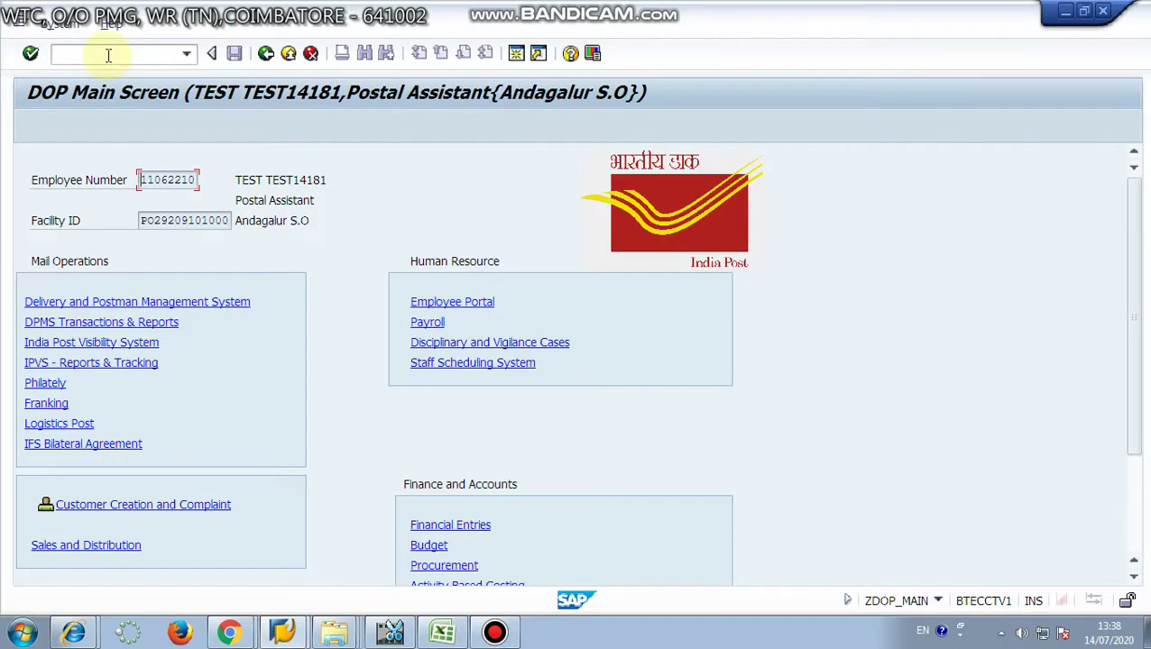
click(116, 324)
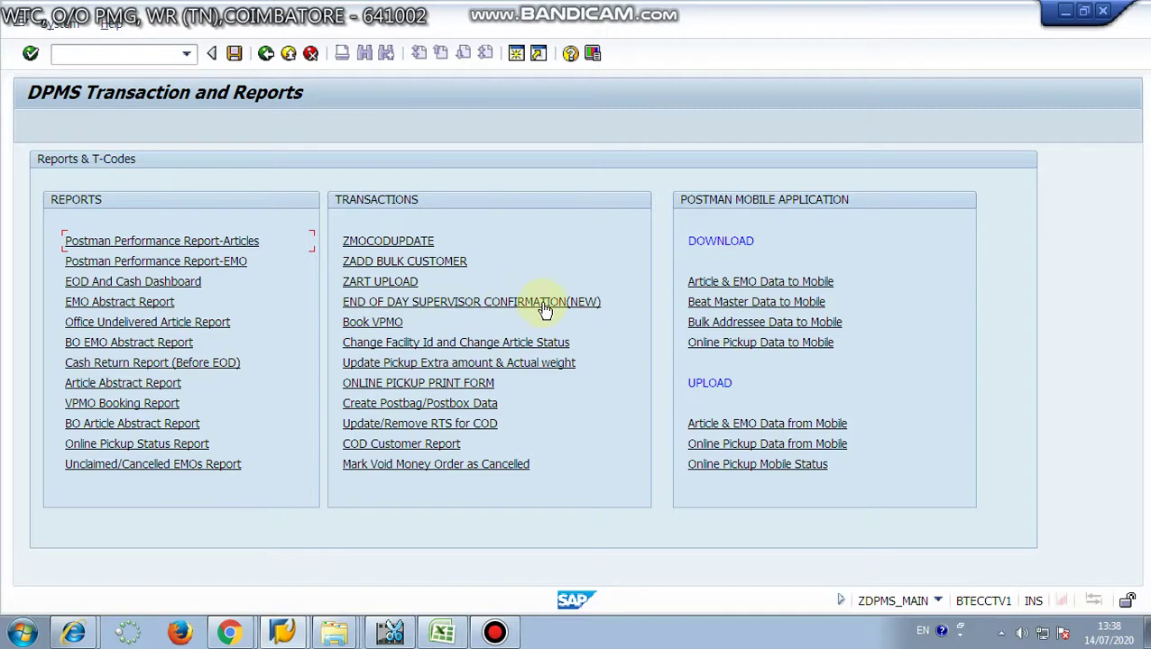
click(449, 303)
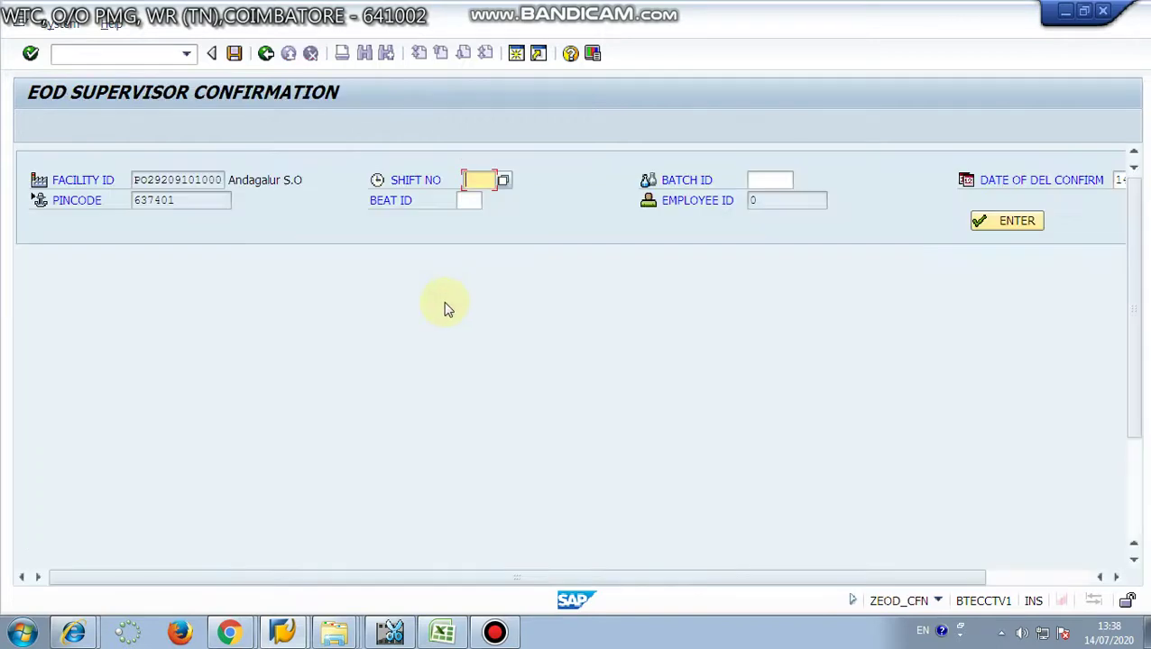
Set the shift number to GEN1 and the batch ID to BATCH1 for the EOD supervisor confirmation.
click(504, 183)
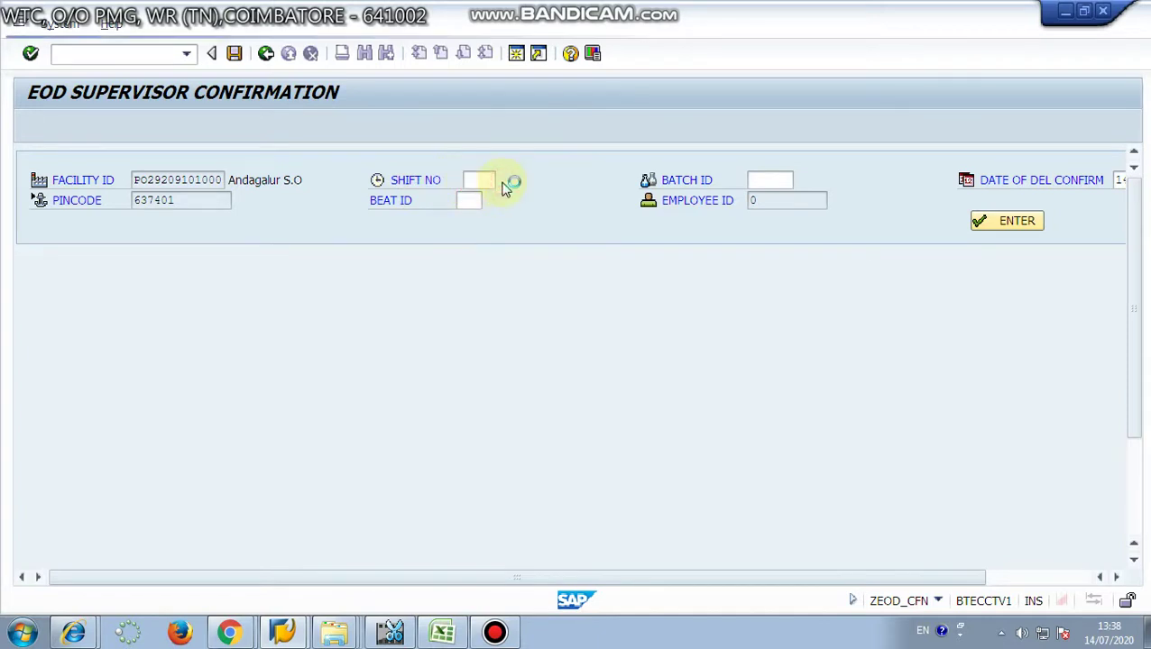
click(129, 125)
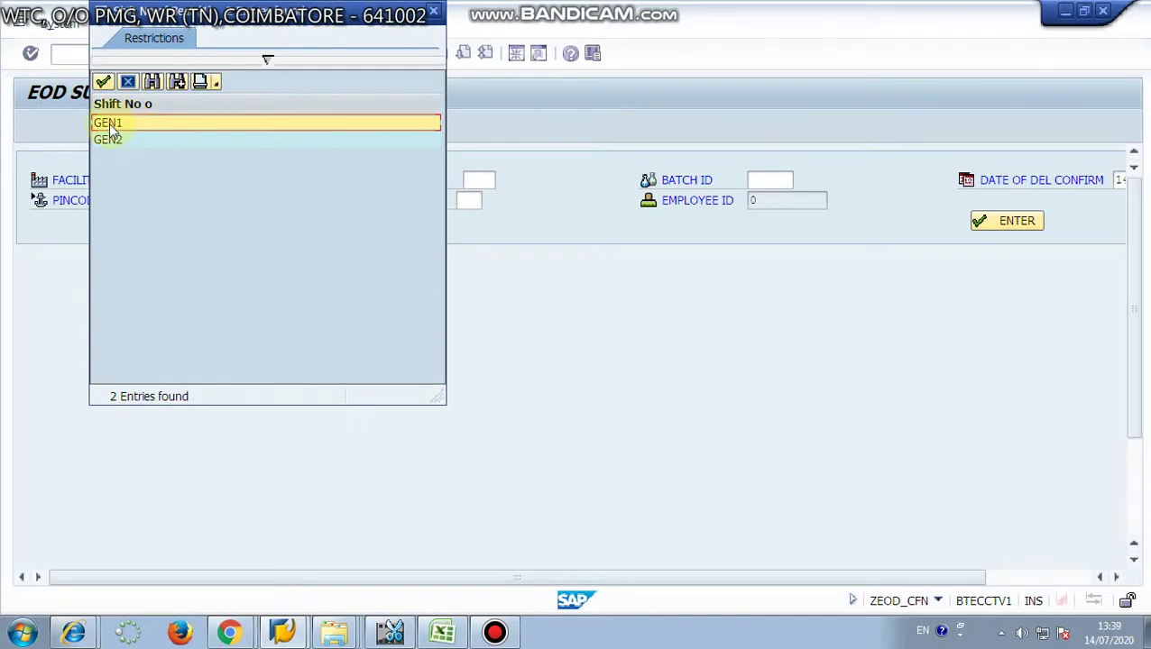
click(114, 142)
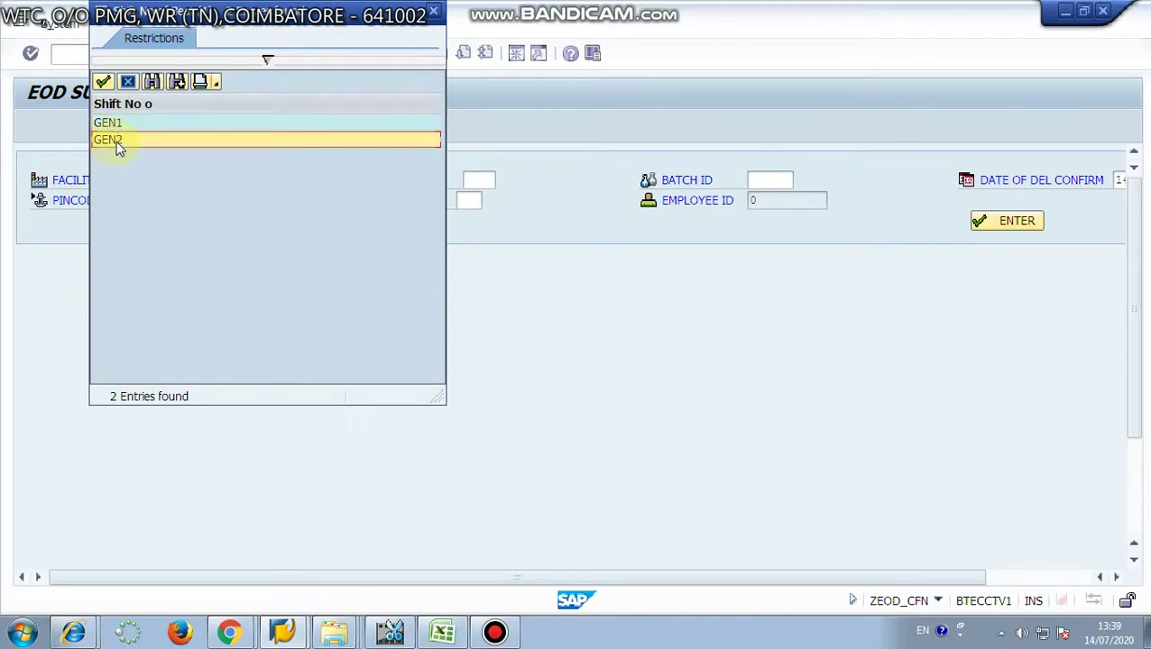
double_click(117, 126)
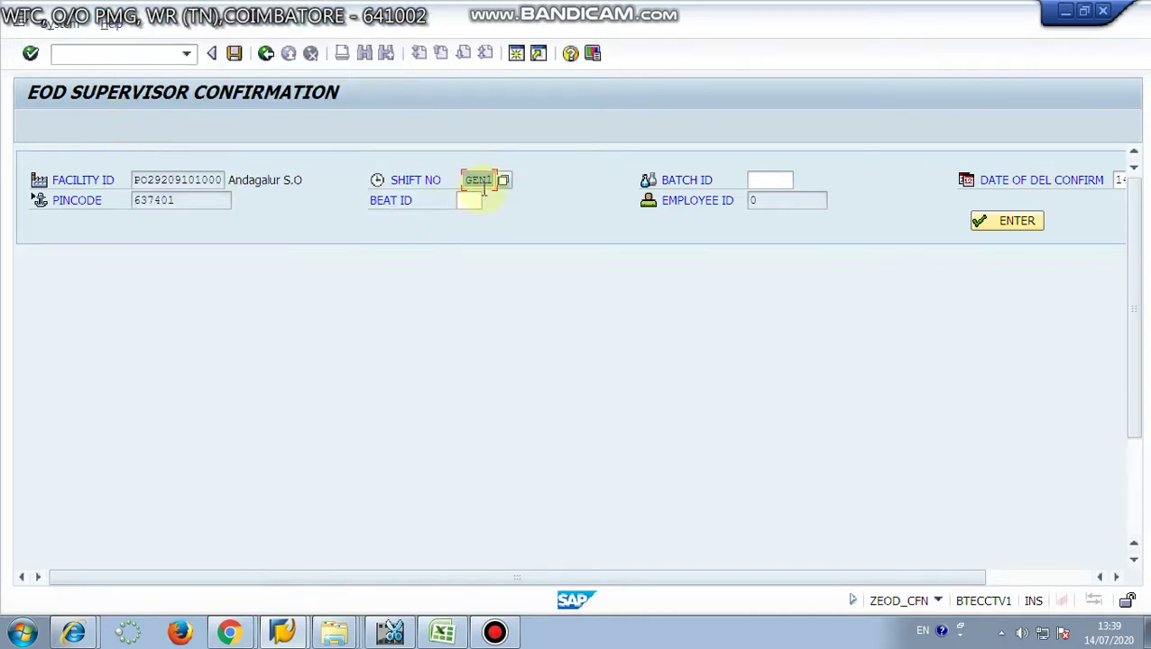
click(765, 181)
click(801, 182)
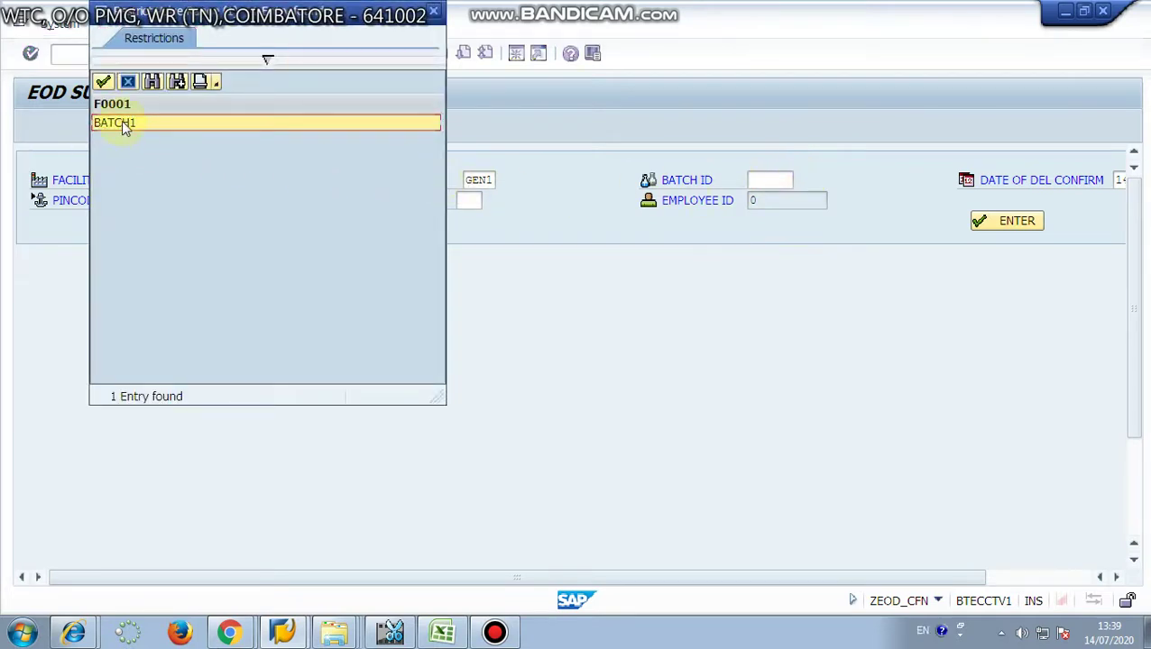
double_click(121, 121)
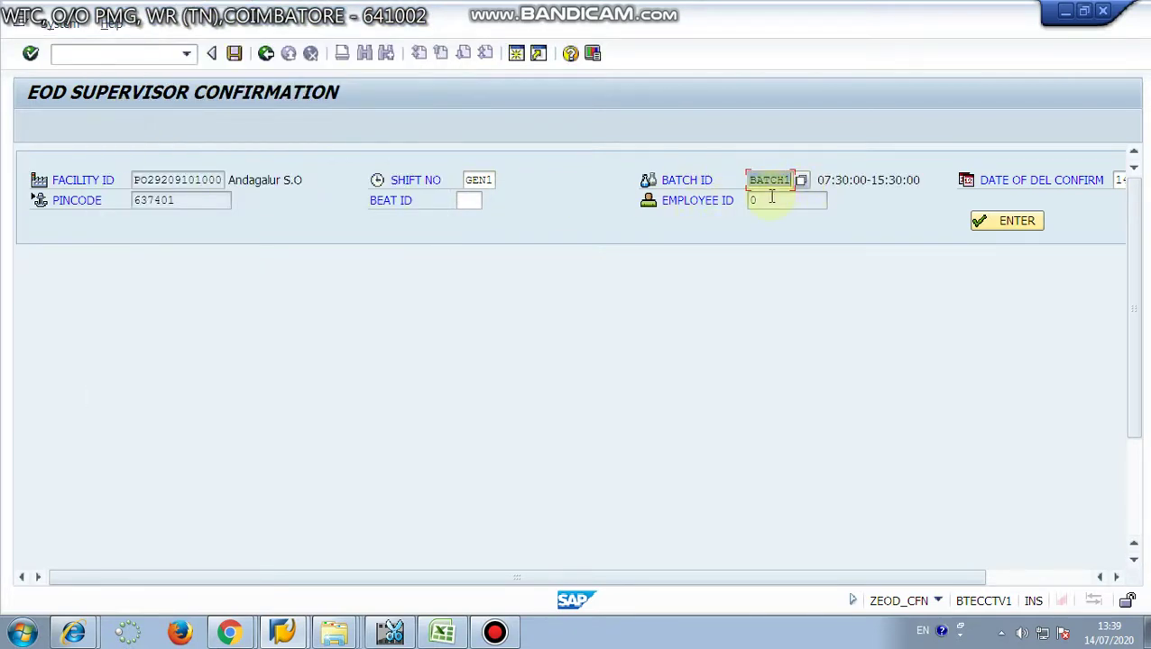
Choose beat ID B1 and load its article data for the delivery confirmation date.
click(469, 201)
click(490, 201)
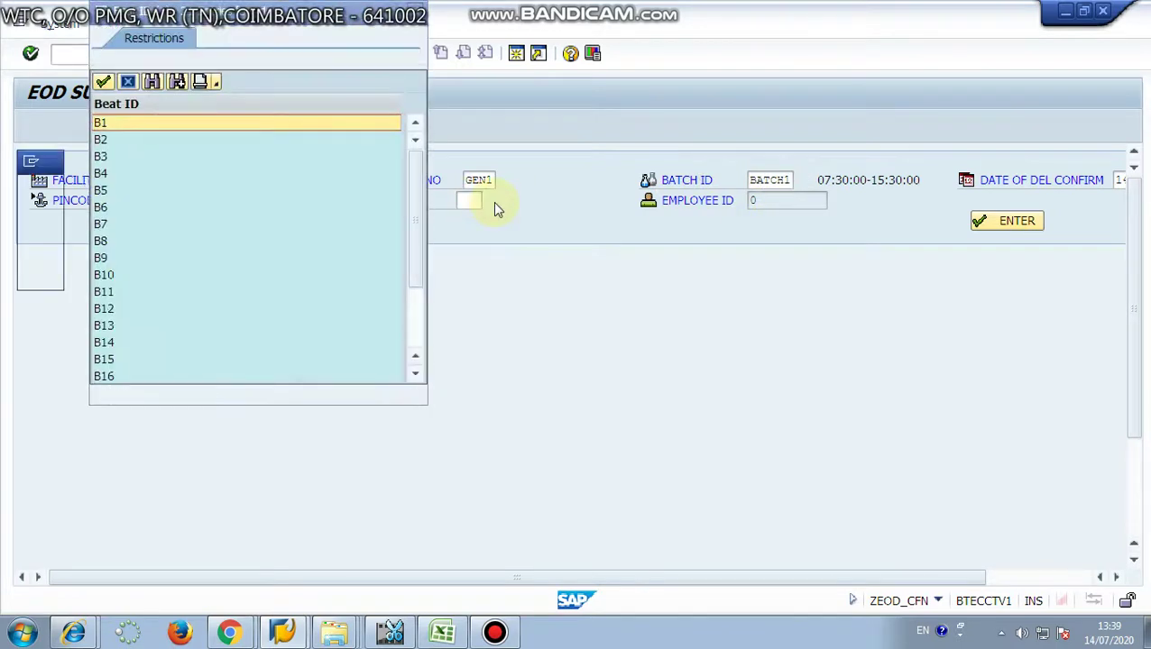
click(122, 125)
click(122, 125)
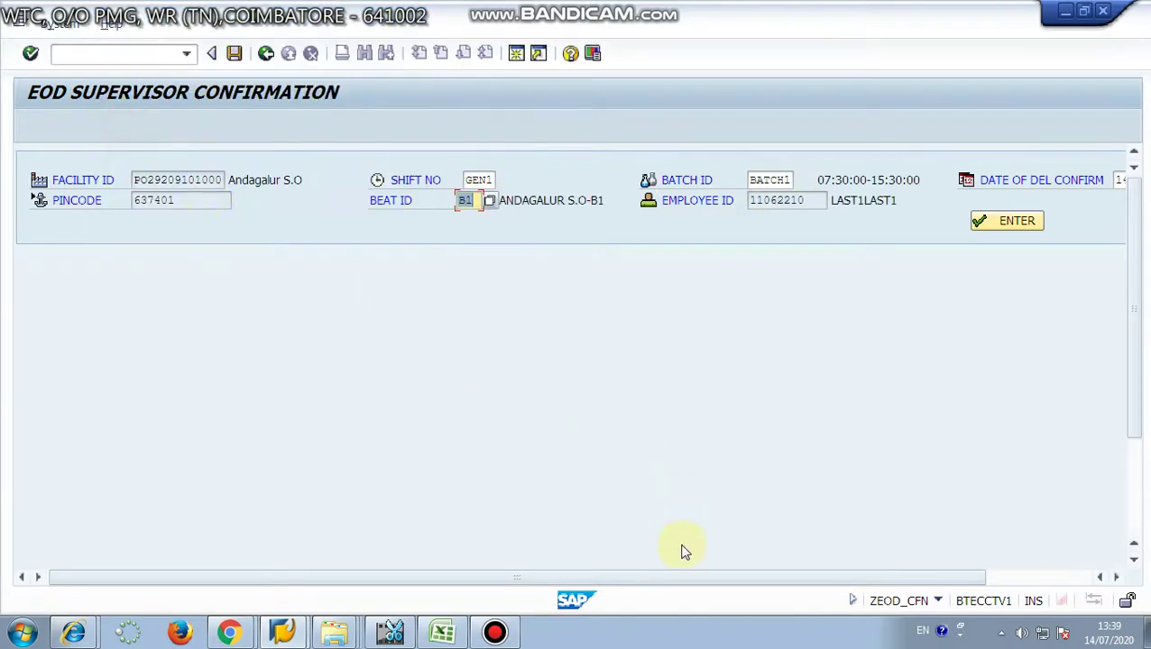
drag(683, 575, 790, 581)
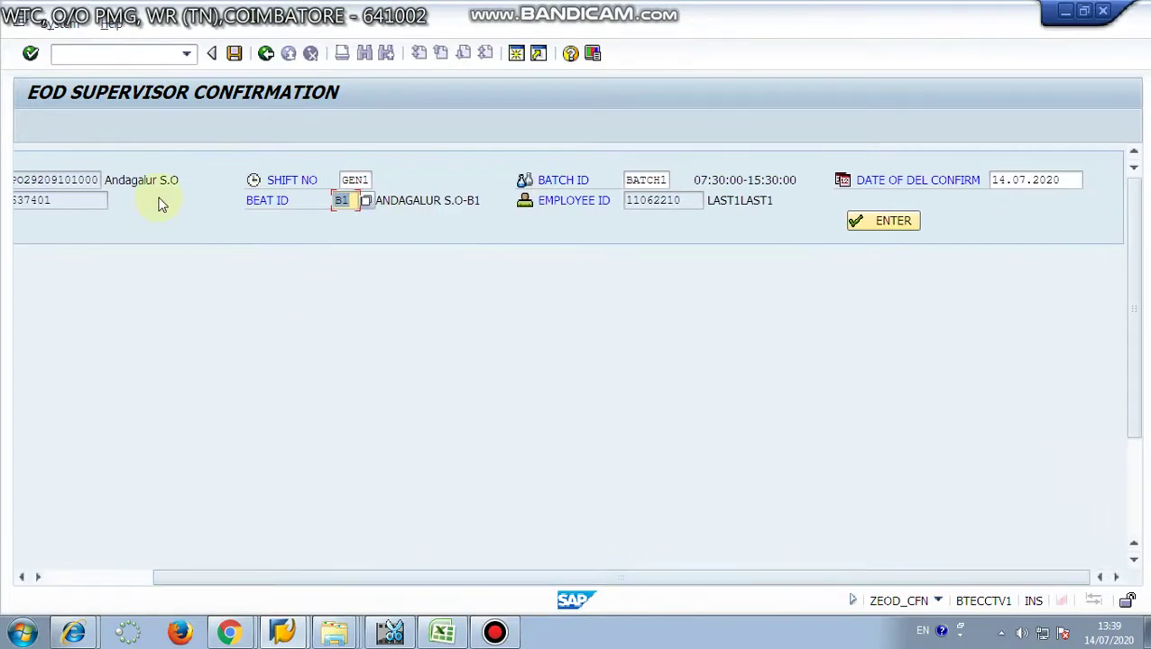
click(896, 221)
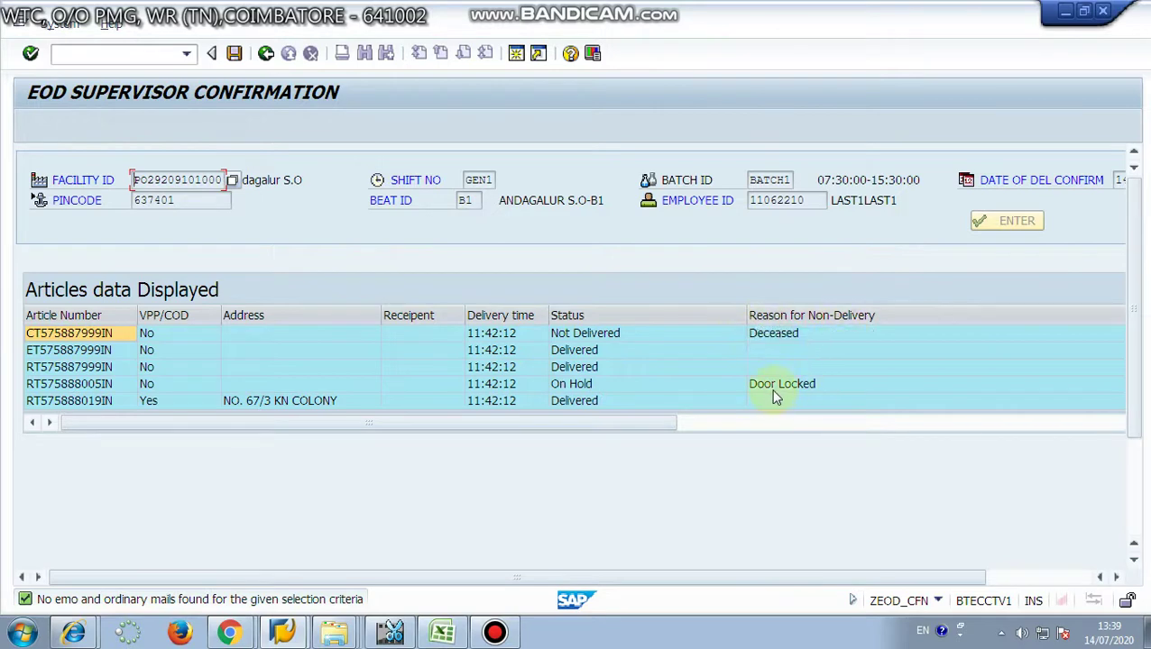
Save the end-of-day confirmation for beat B1 and accept its EOD summary after checking the total amount to be collected.
drag(1130, 386, 1066, 532)
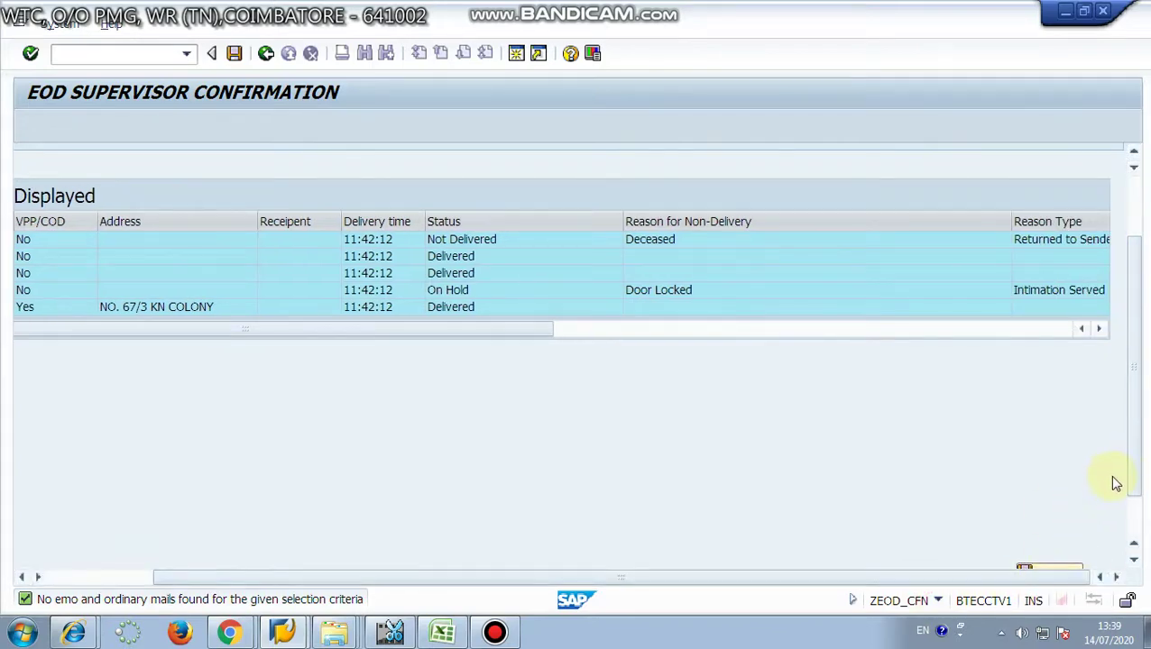
drag(1135, 473, 1134, 542)
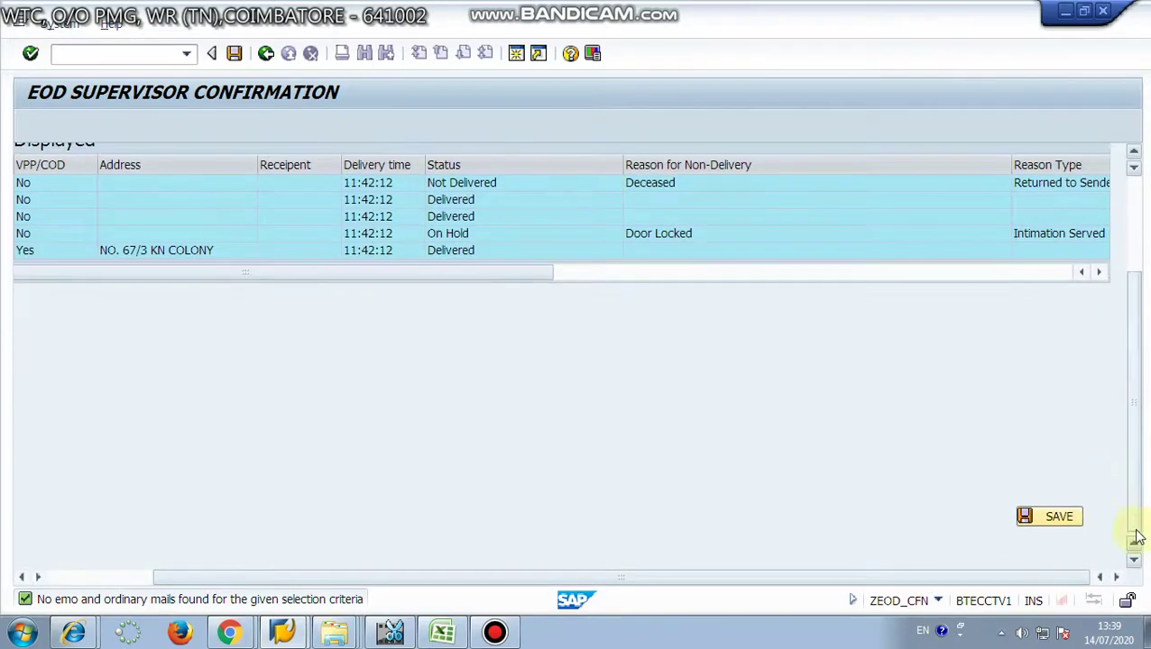
click(1060, 518)
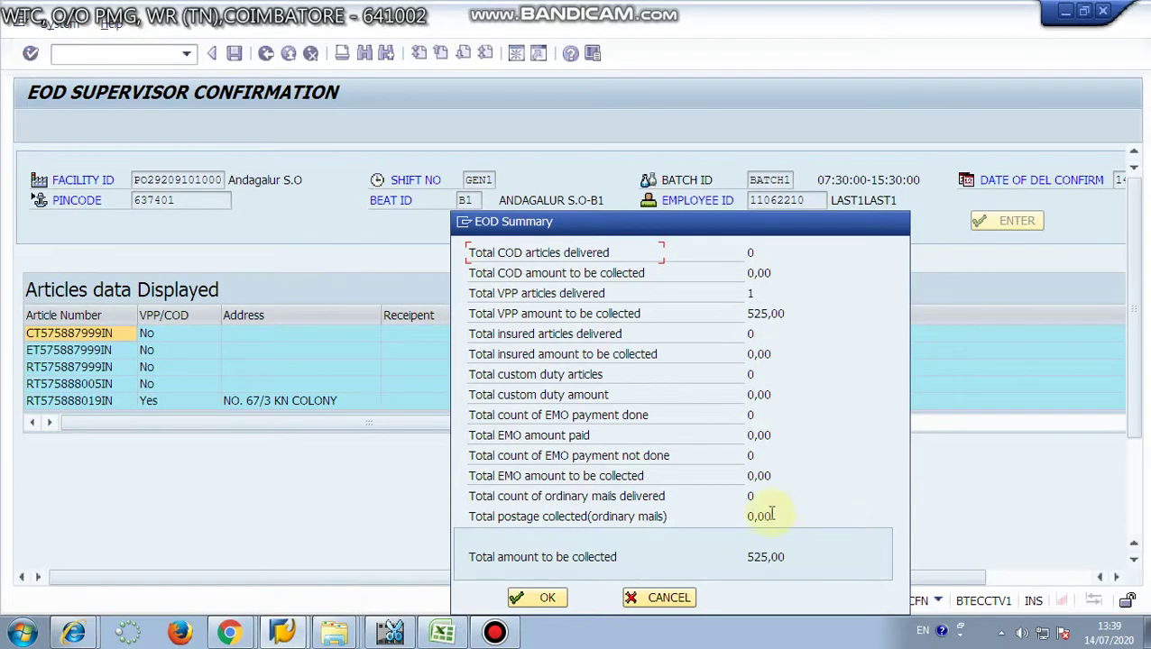
drag(745, 554, 798, 560)
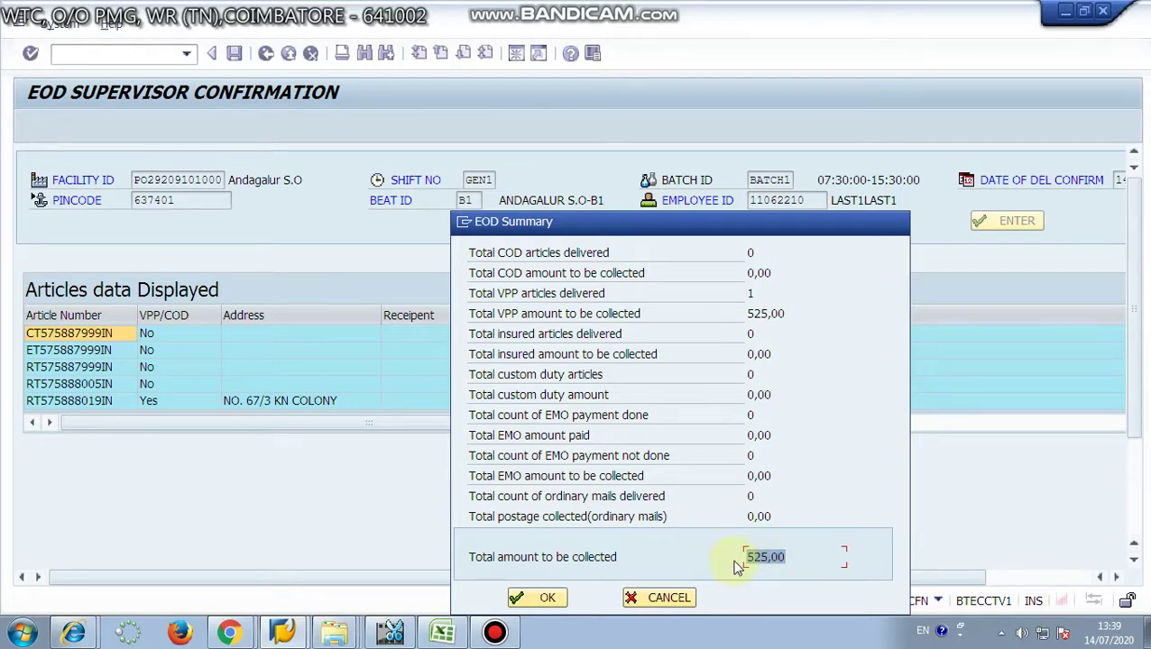
click(548, 597)
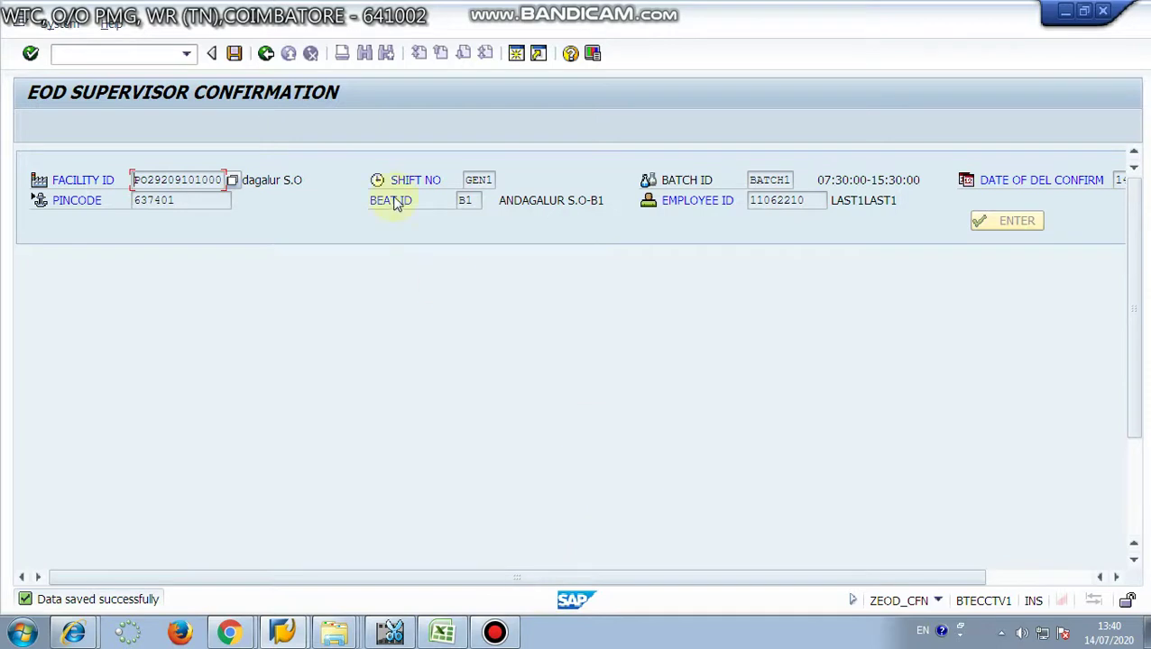
Reopen END OF DAY SUPERVISOR CONFIRMATION(NEW) and select shift GEN1 with batch BATCH1.
click(266, 54)
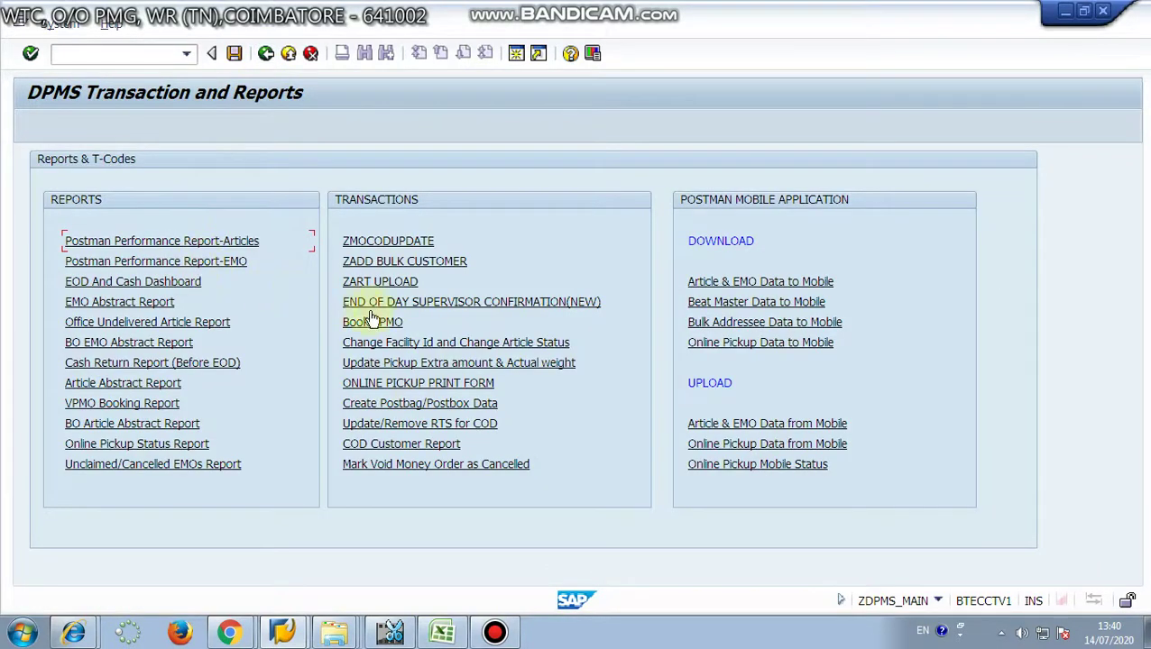
click(466, 307)
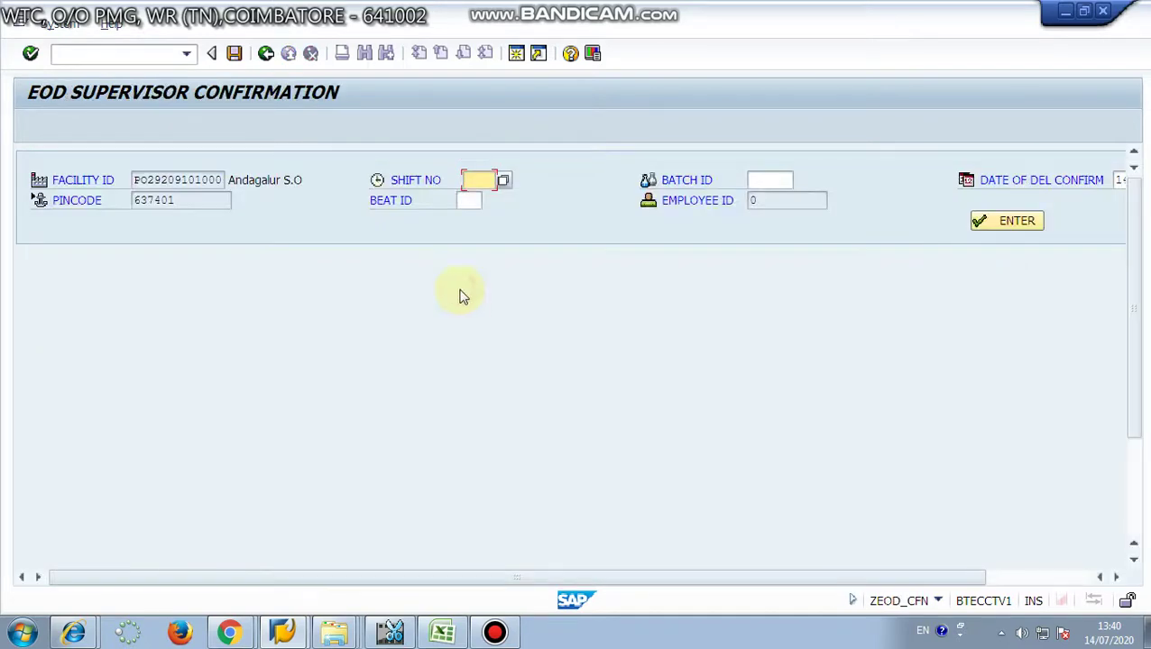
click(503, 183)
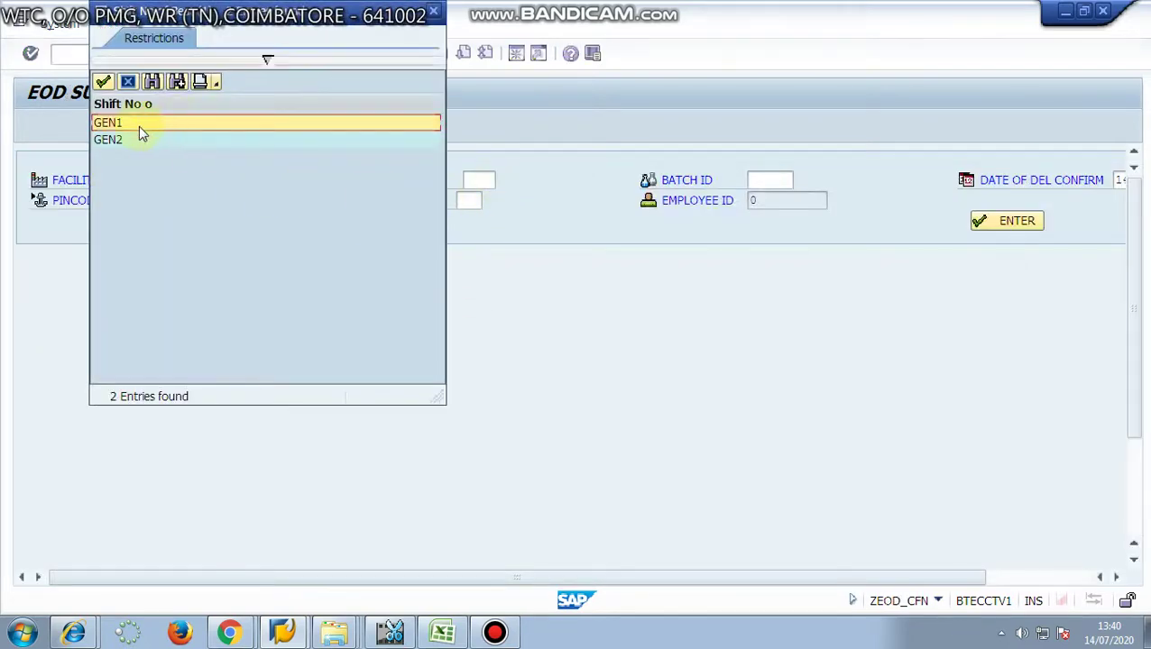
double_click(139, 124)
click(756, 180)
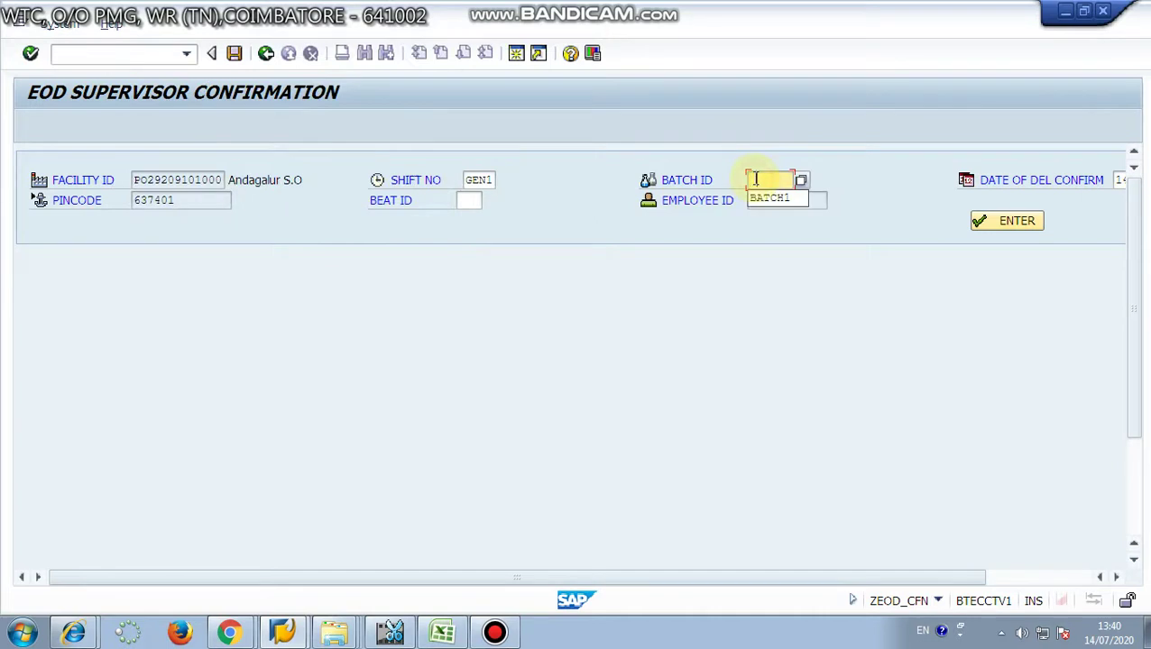
click(769, 197)
Choose beat ID B2 and load its article data.
click(472, 199)
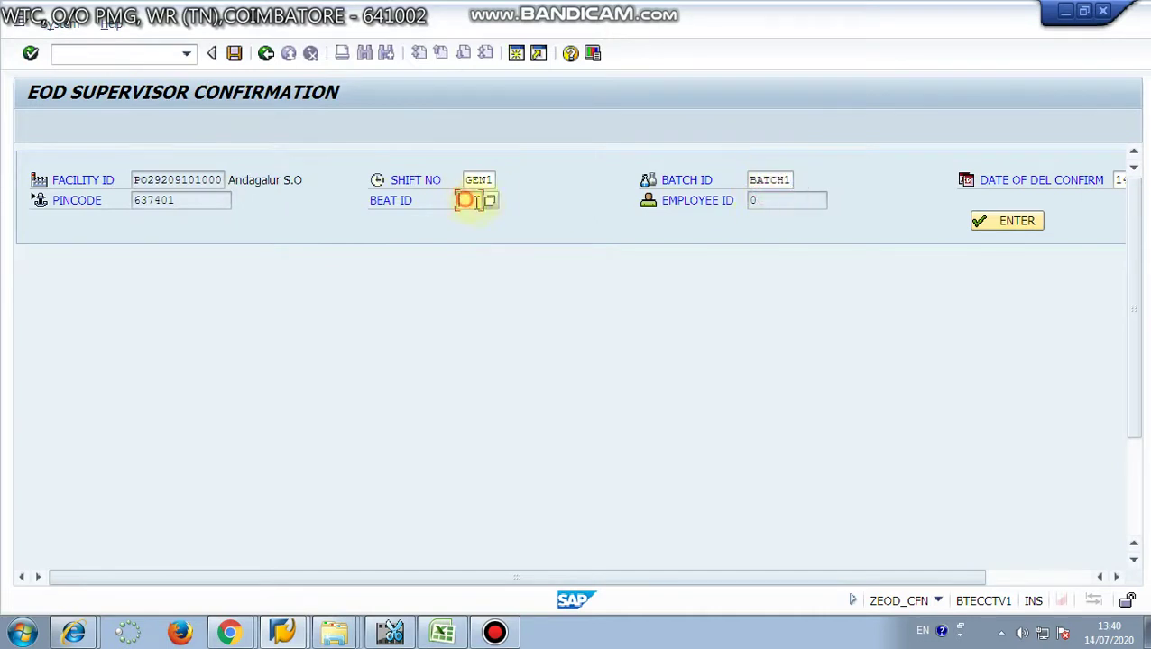
click(489, 204)
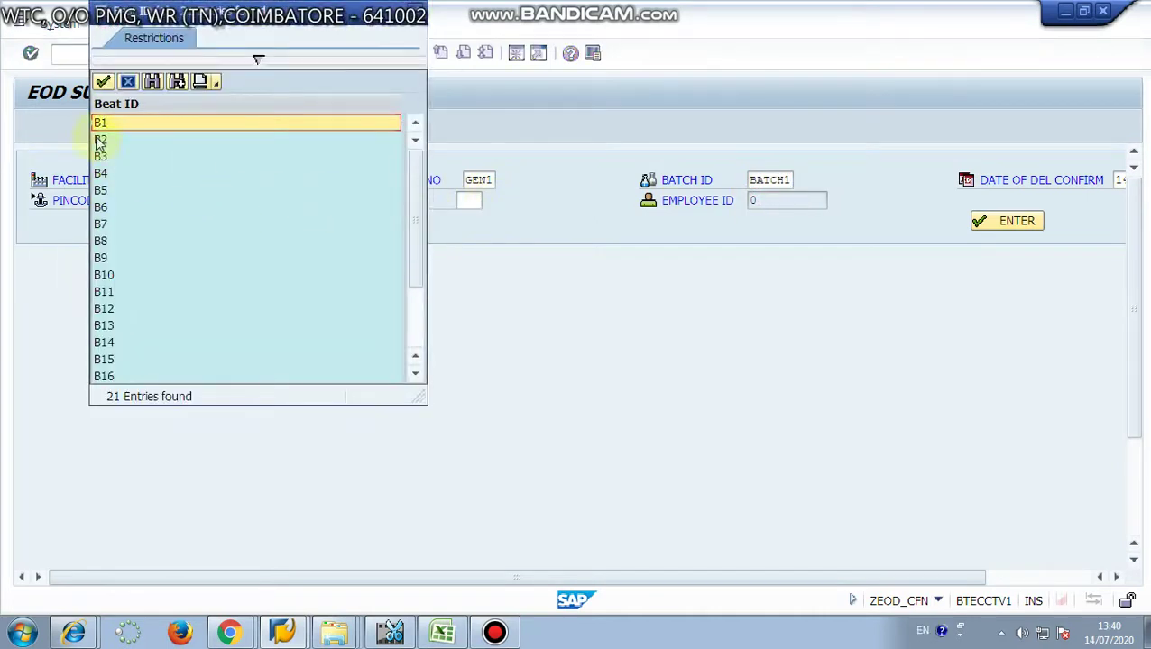
click(100, 141)
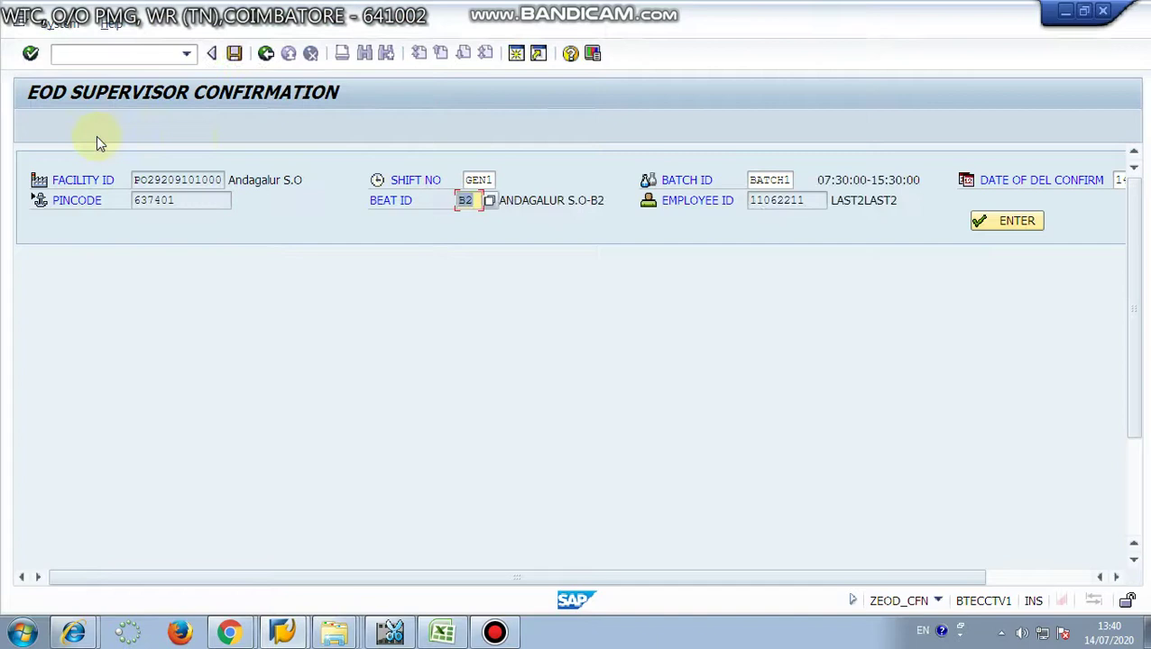
click(988, 221)
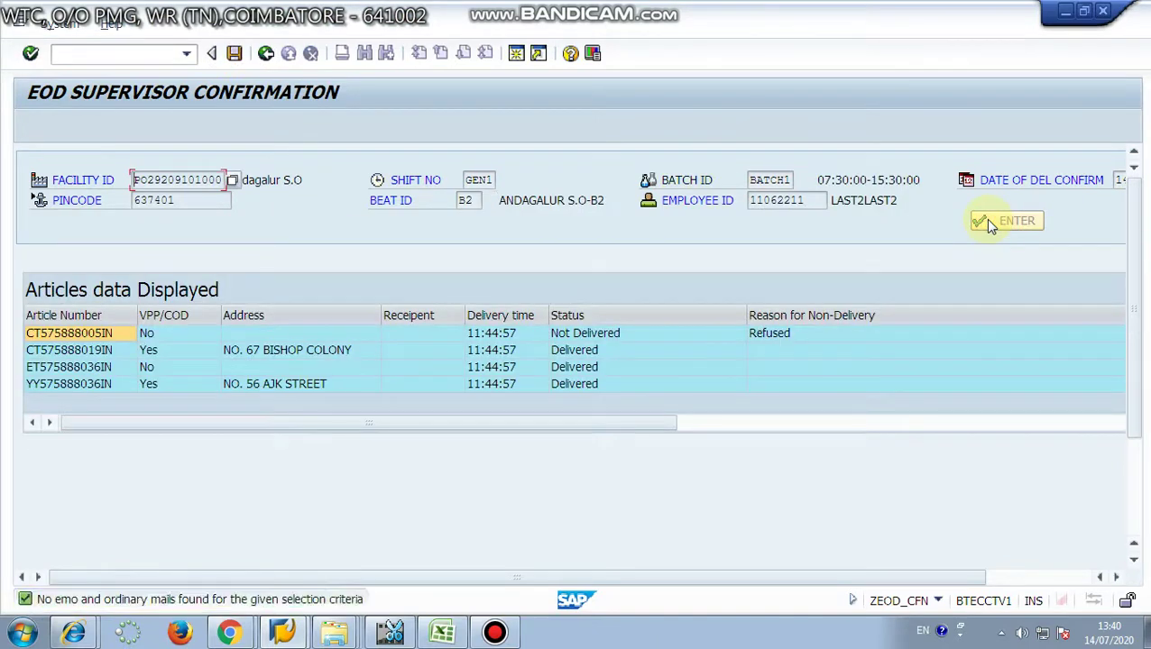
Save the end-of-day confirmation for beat B2 and accept its EOD summary.
drag(888, 580, 1037, 583)
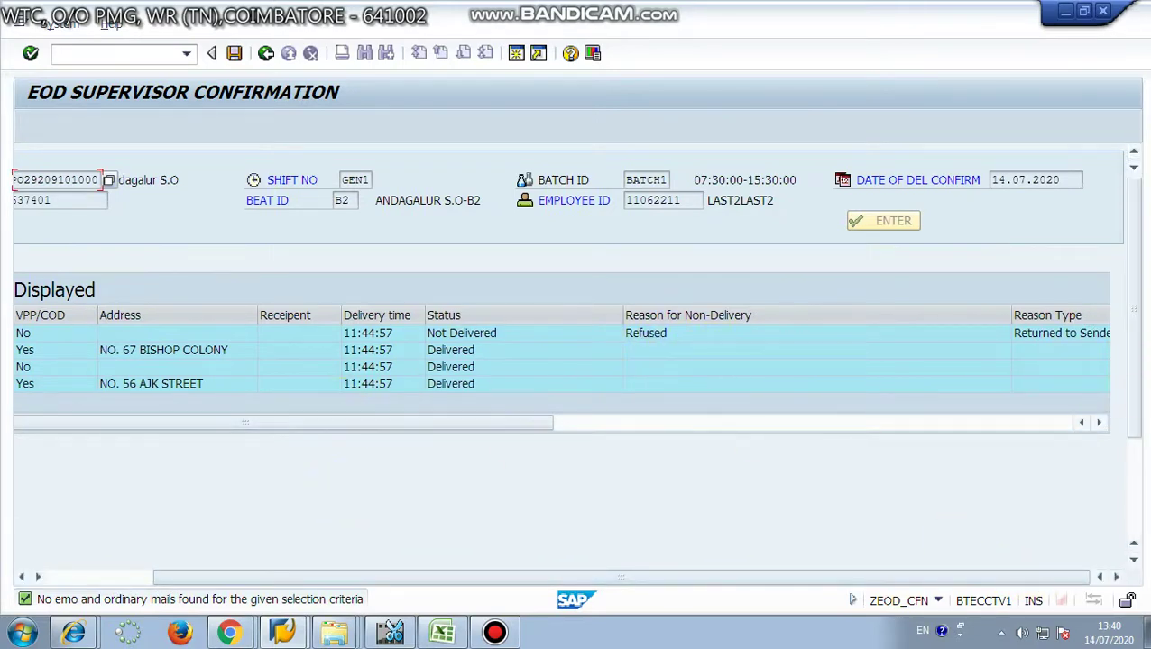
scroll(1133, 393, down, 3)
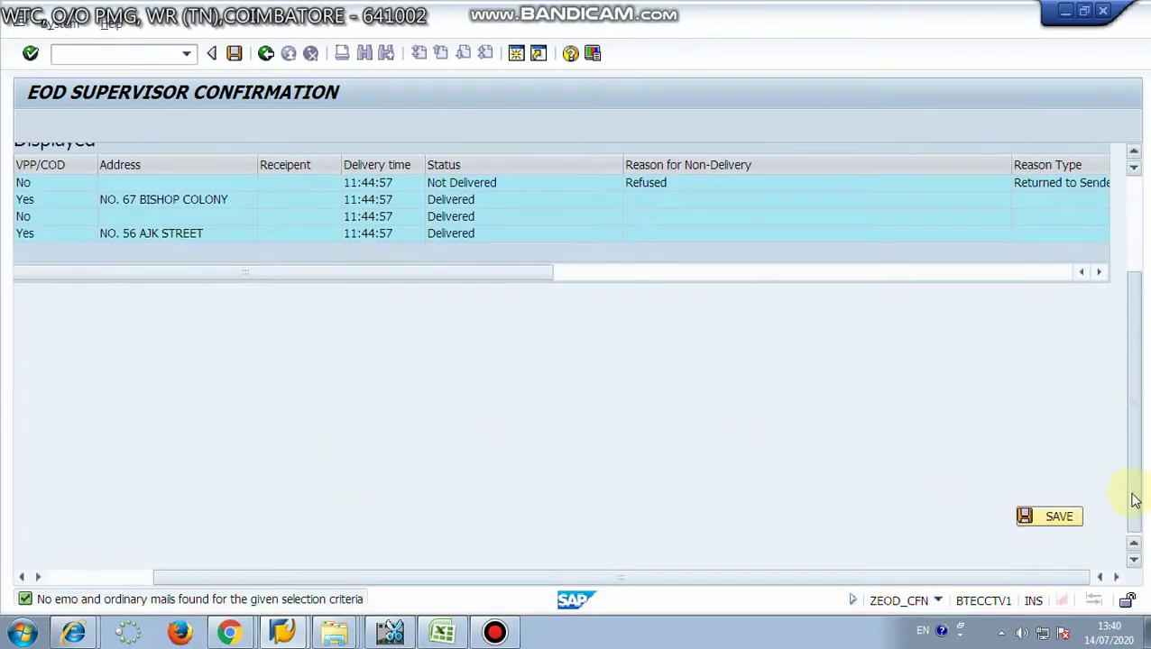
click(1060, 523)
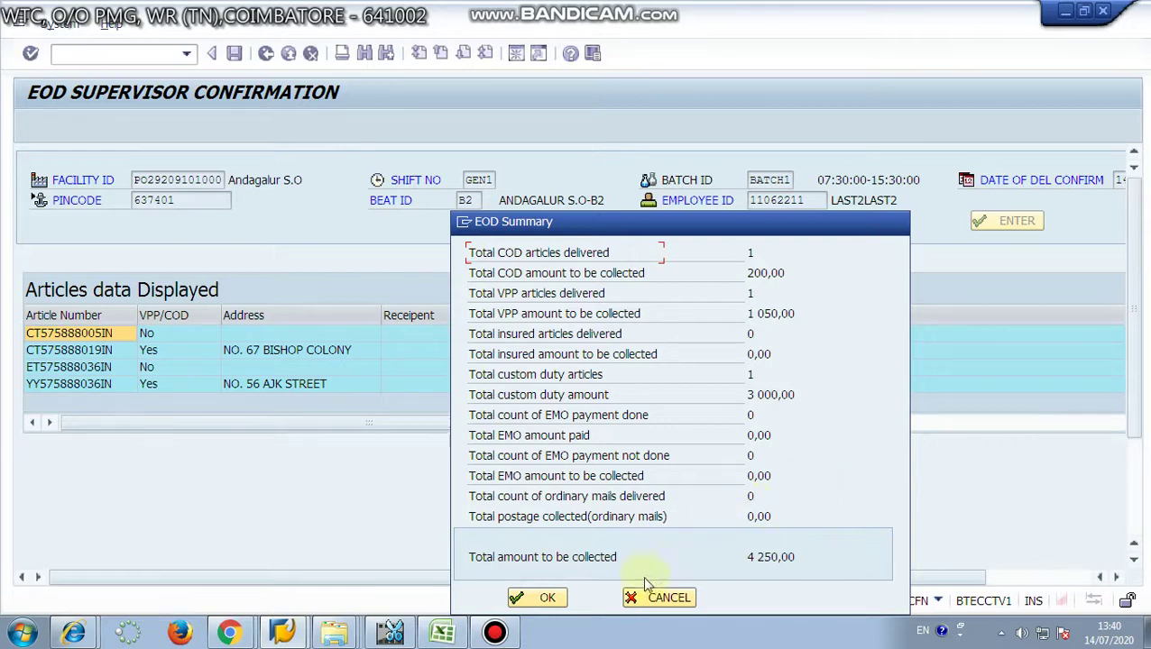
click(548, 597)
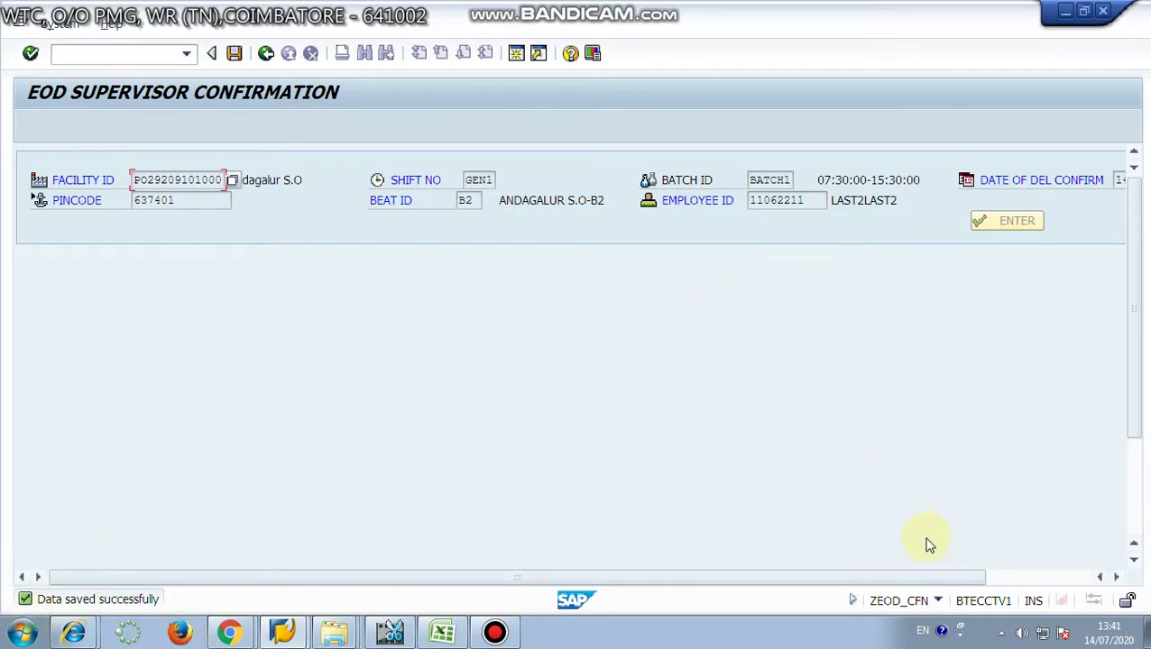
click(1001, 637)
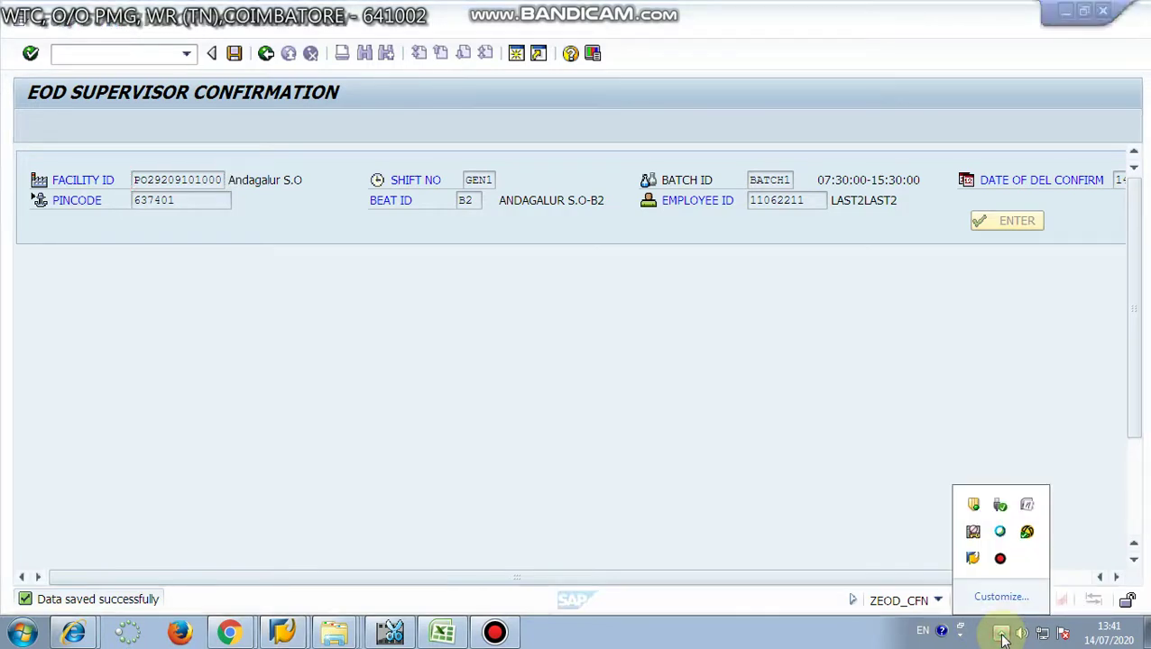